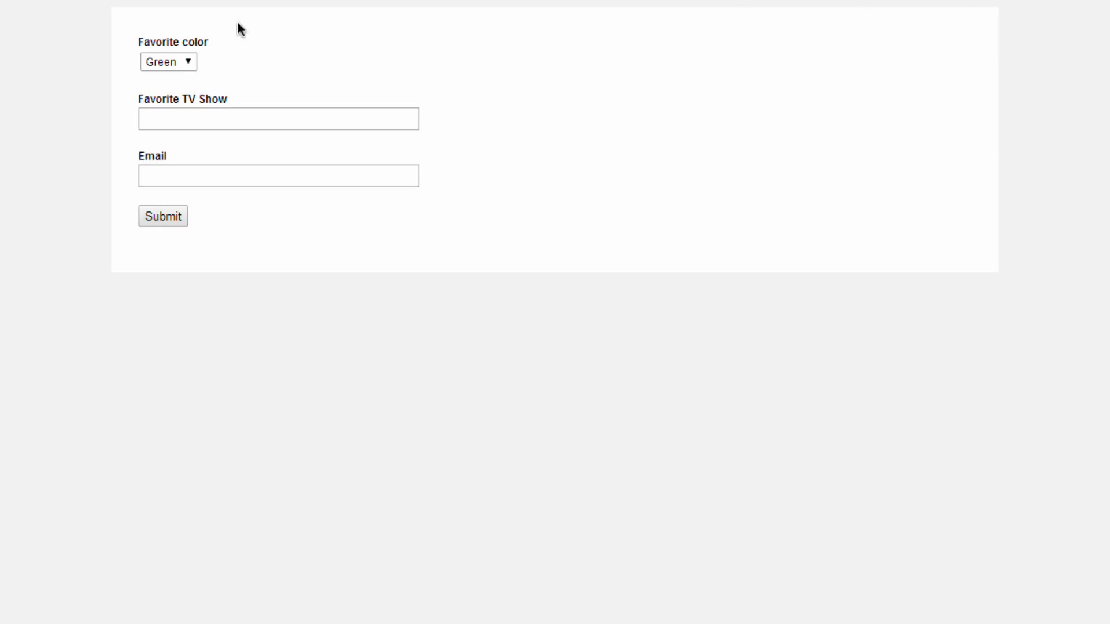
- Set the favorite color to Blue and check First Choice and Second Choice in the choices list
click(186, 60)
click(172, 93)
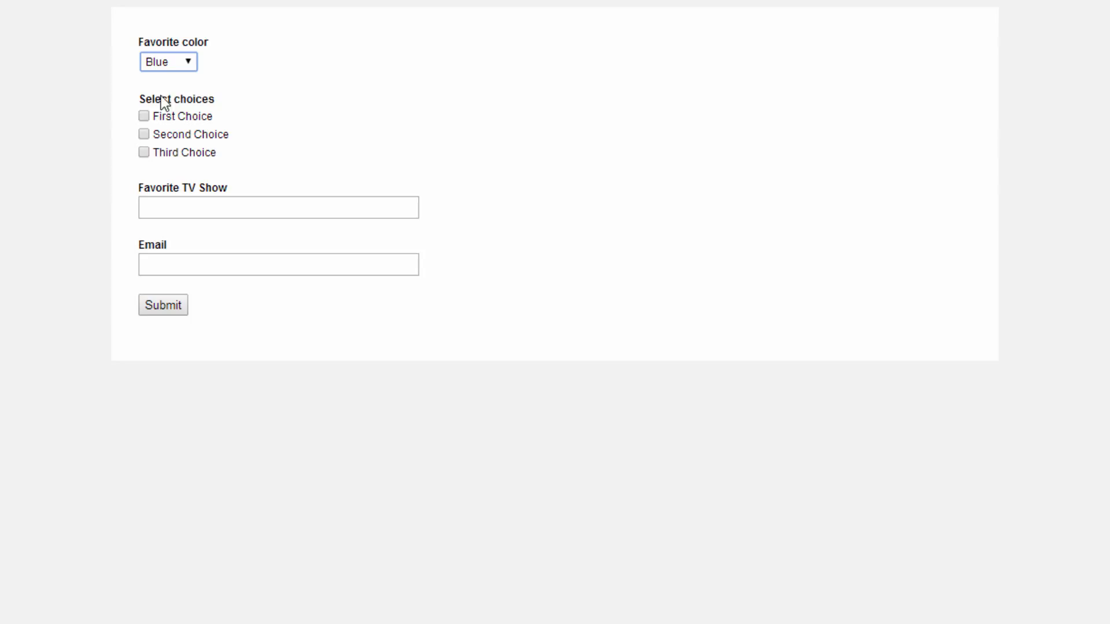
click(144, 116)
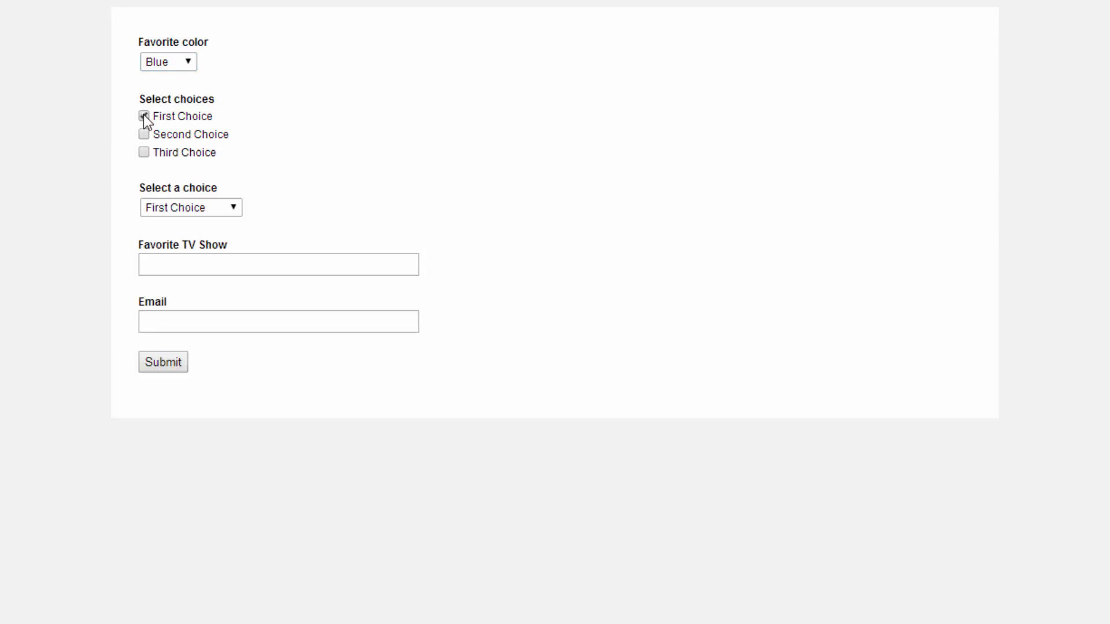
click(144, 134)
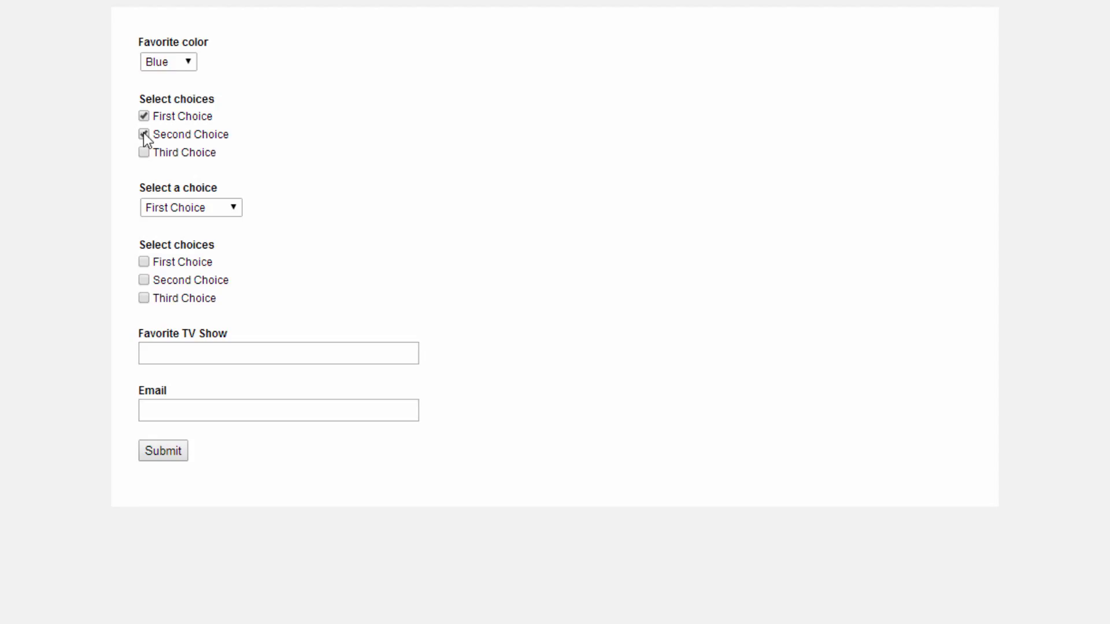
- Set the favorite color to Green and try to submit the form with the email left empty
click(191, 66)
click(171, 106)
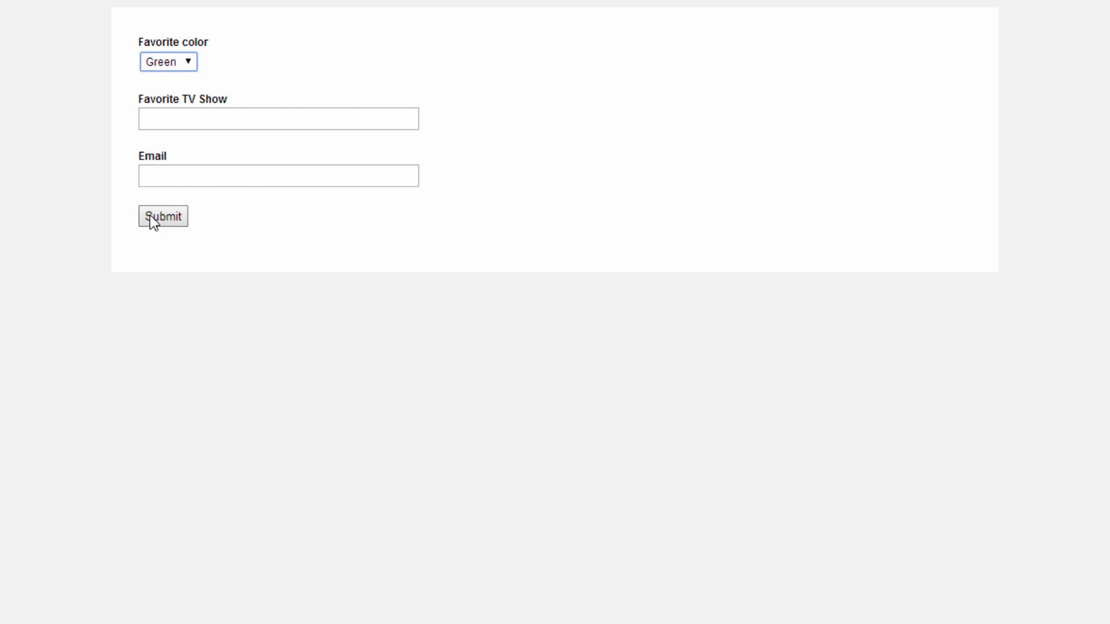
click(164, 217)
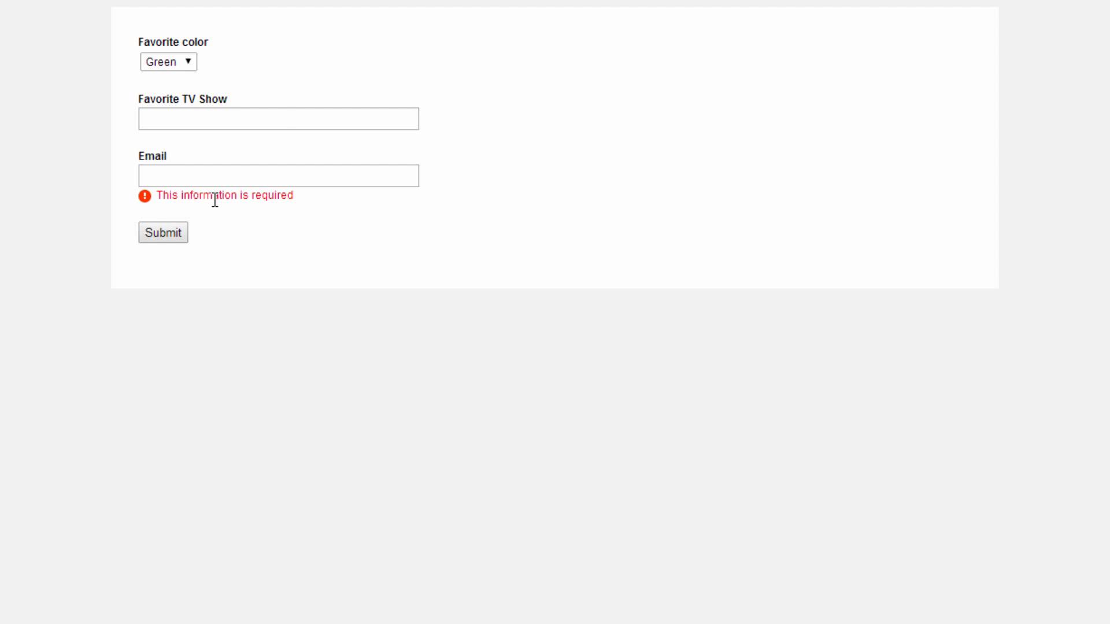
- Choose Blue, check First Choice, select Second Choice in the dropdown, and try to submit the form with the name and email empty
click(192, 65)
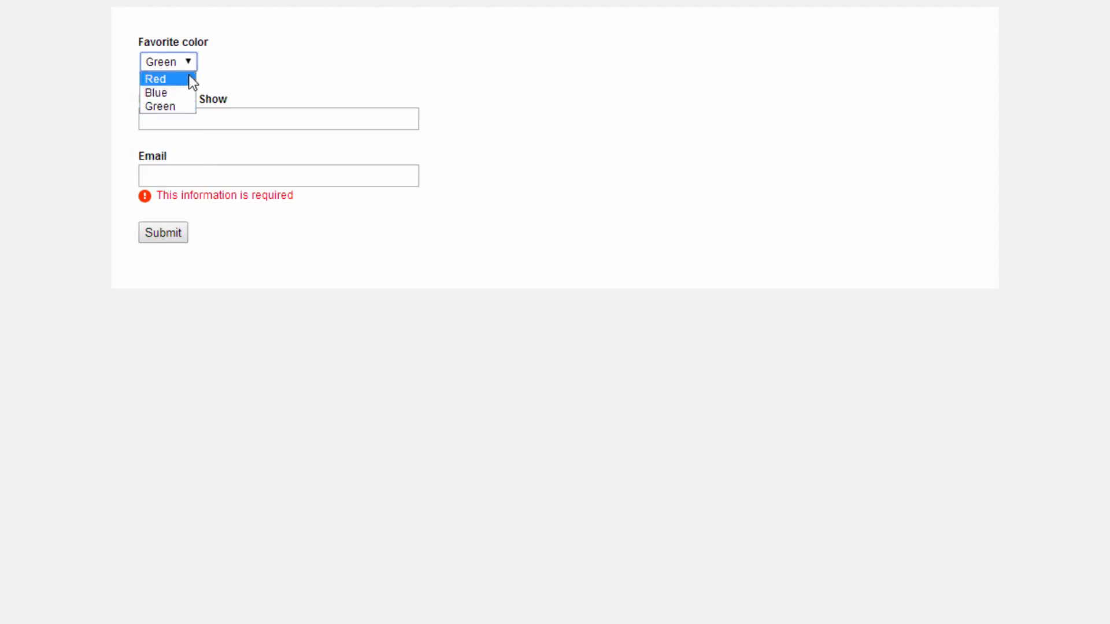
click(173, 93)
click(144, 116)
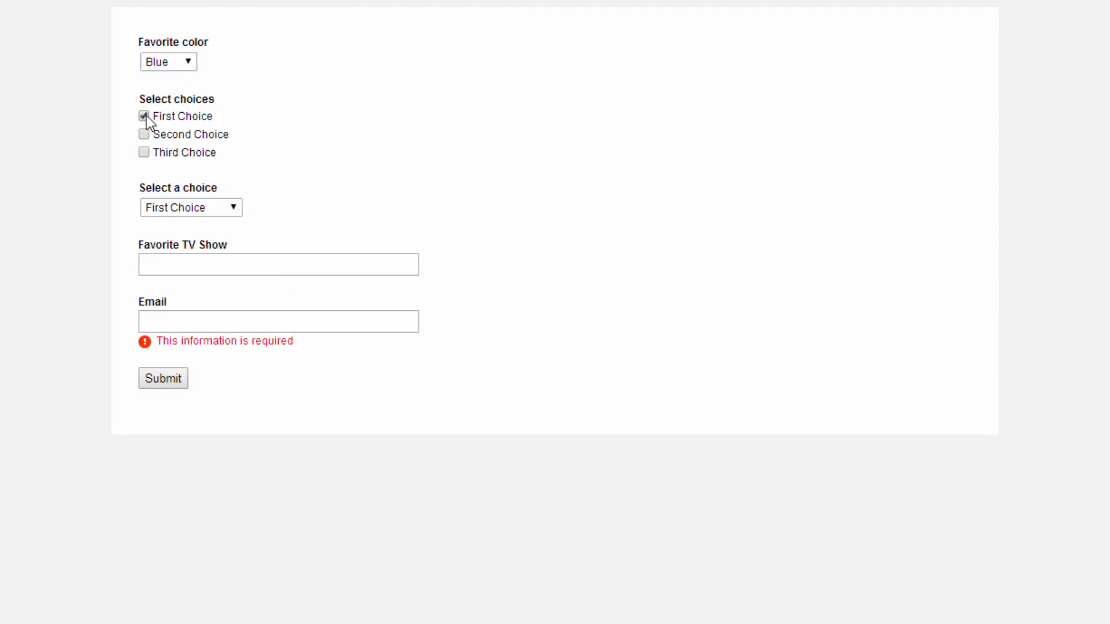
click(192, 213)
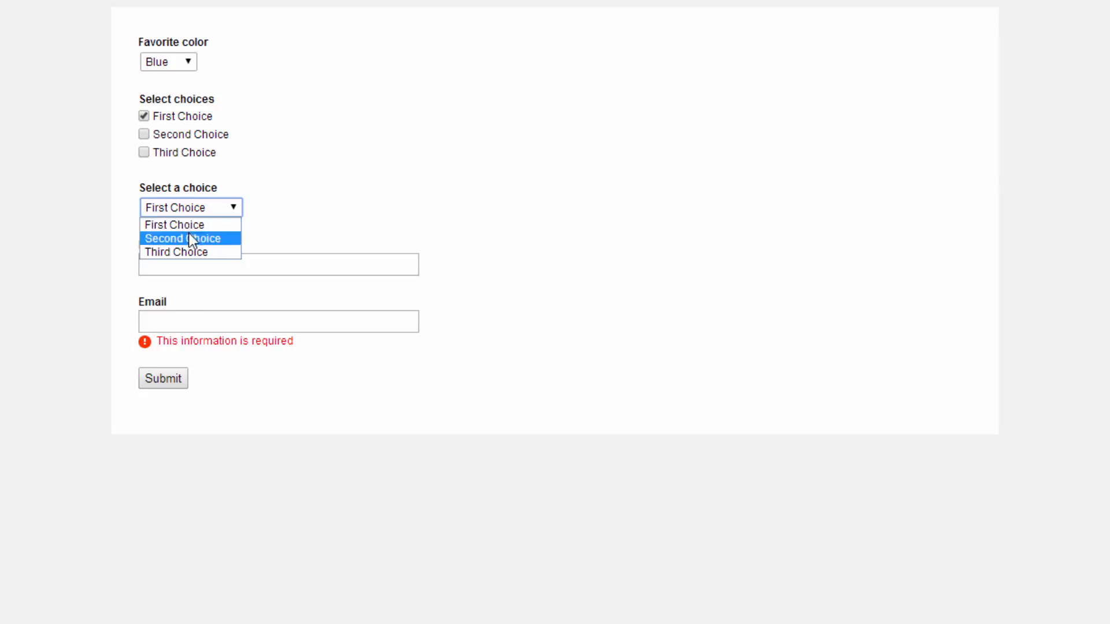
click(188, 238)
click(164, 451)
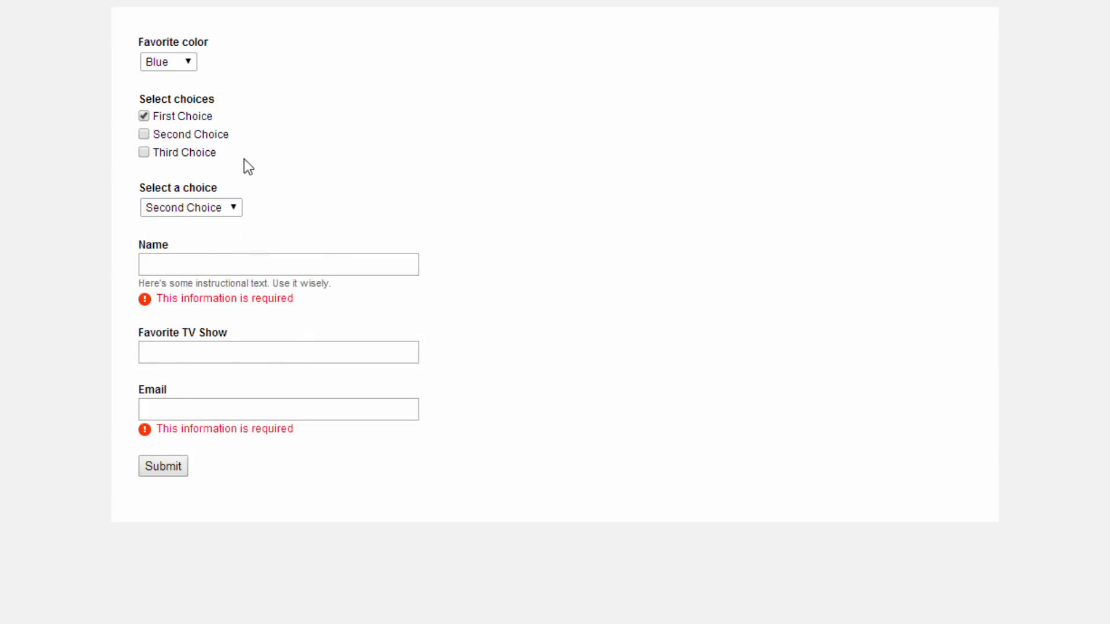
- Set the favorite color to Red, fill in the email address, and submit the form
click(193, 67)
click(183, 76)
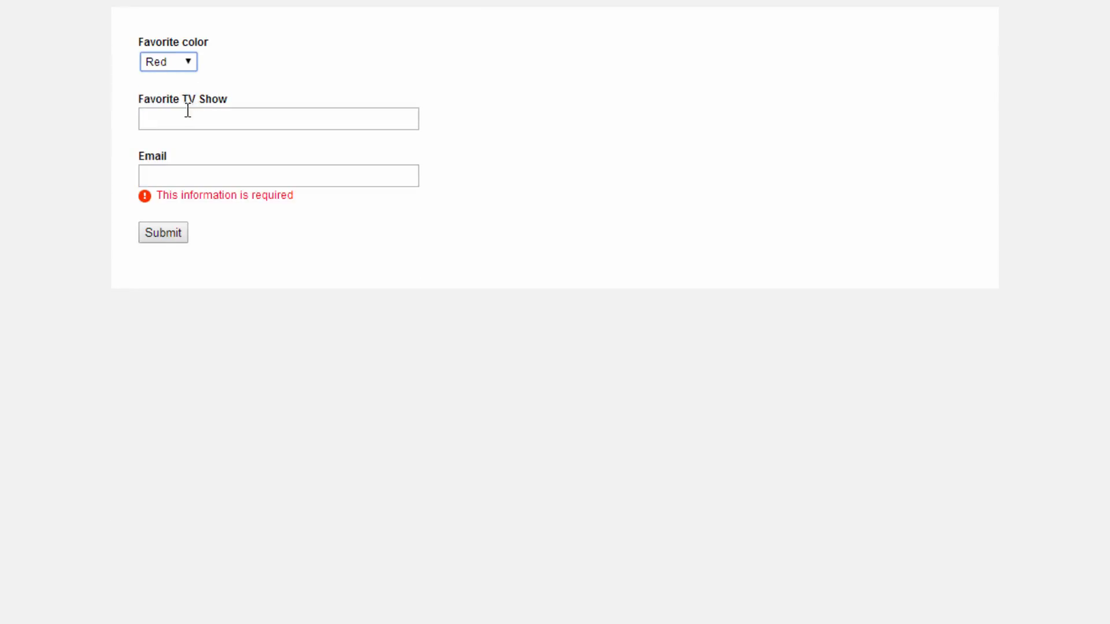
click(172, 167)
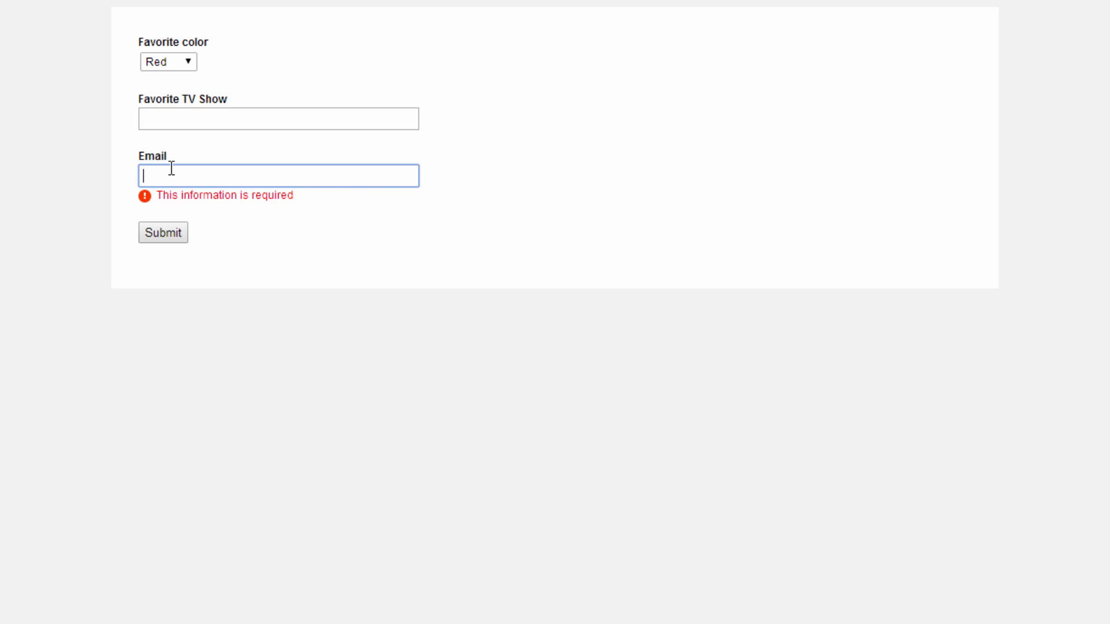
click(167, 232)
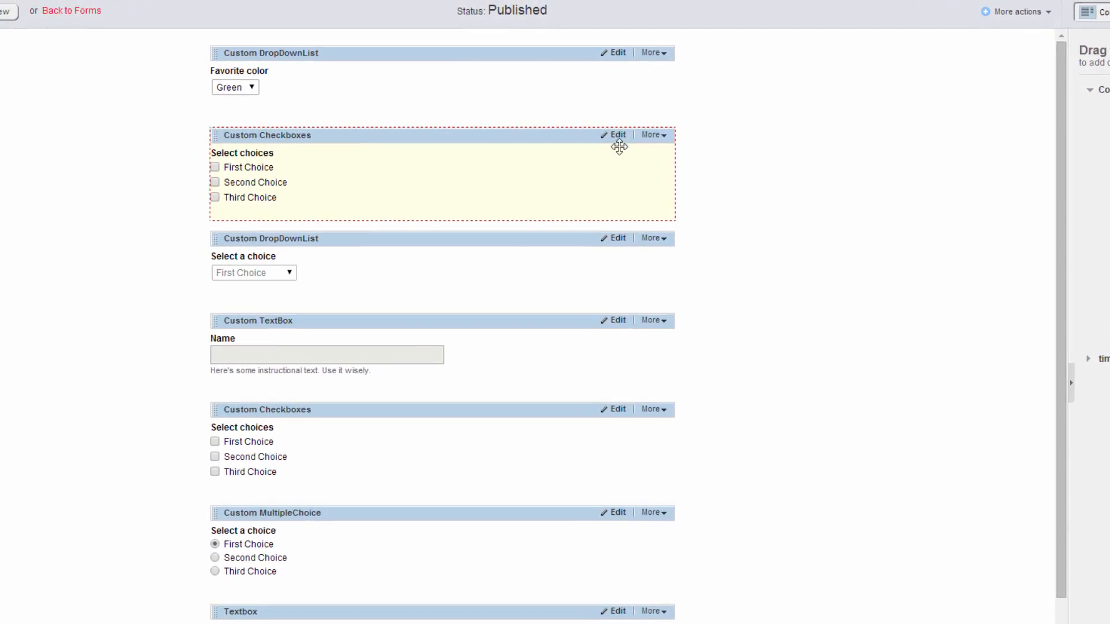
- Examine the Show/Hide and Any/All options in the conditional logic of the first Select choices checkboxes field
click(616, 137)
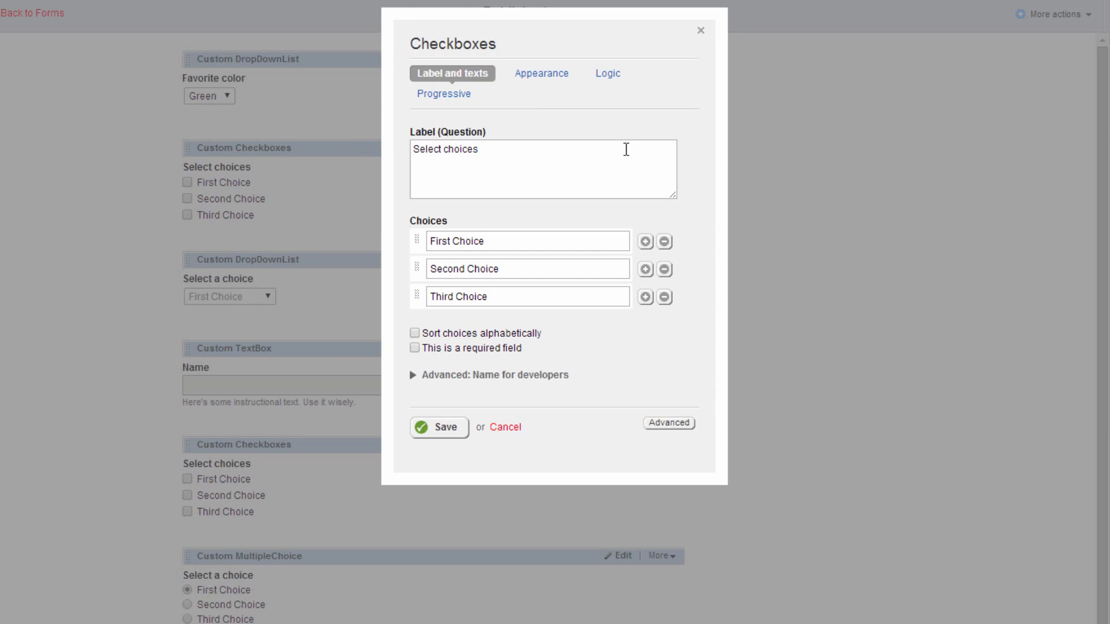
click(608, 76)
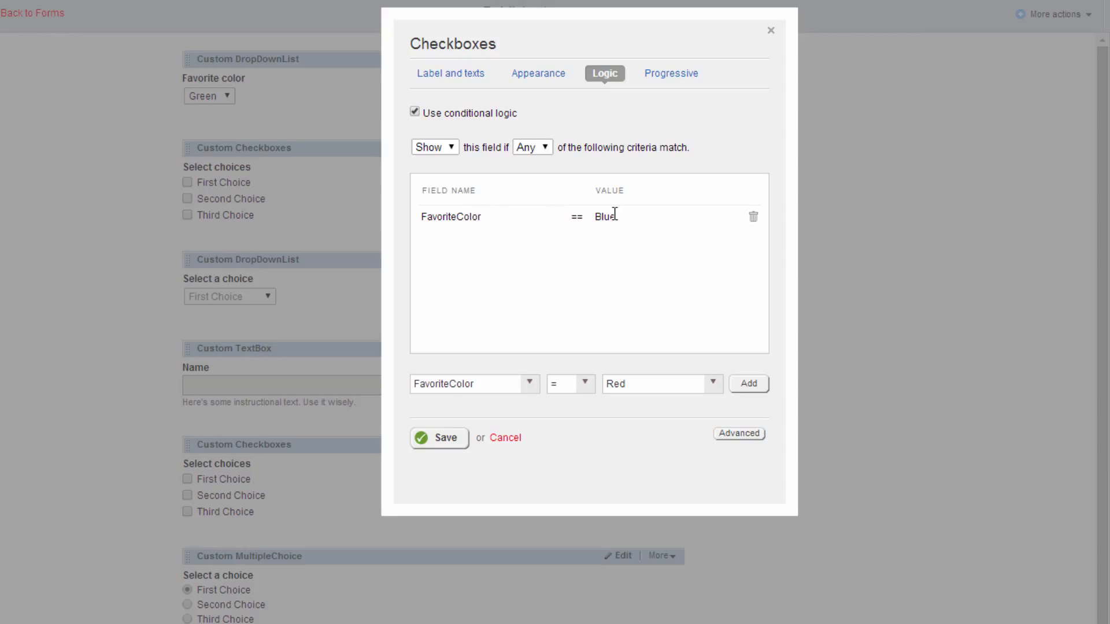
click(452, 148)
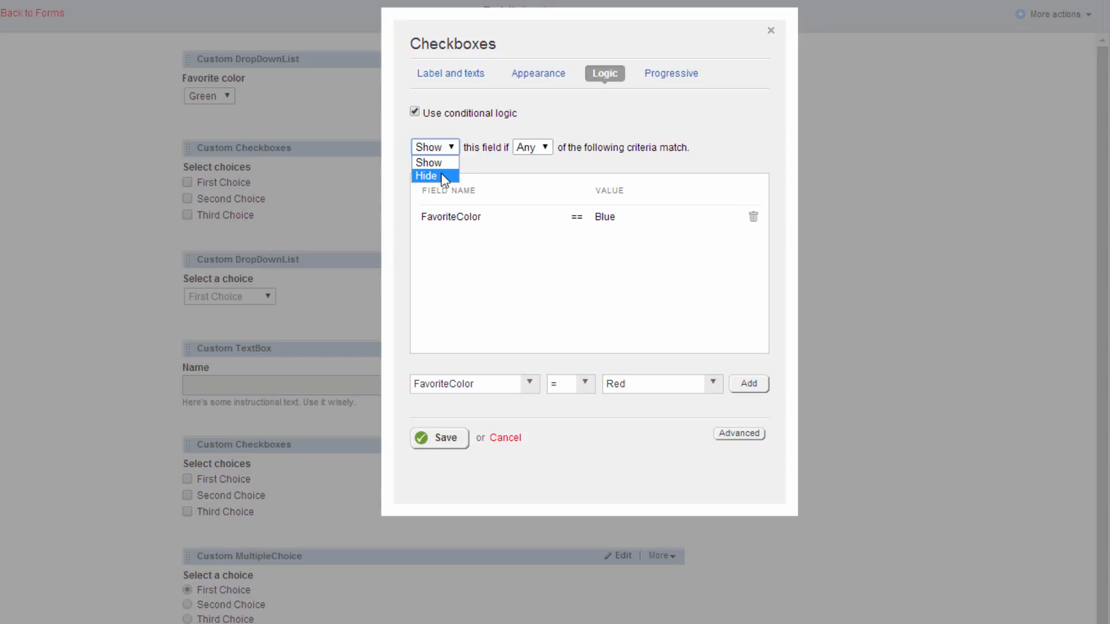
click(537, 148)
click(548, 148)
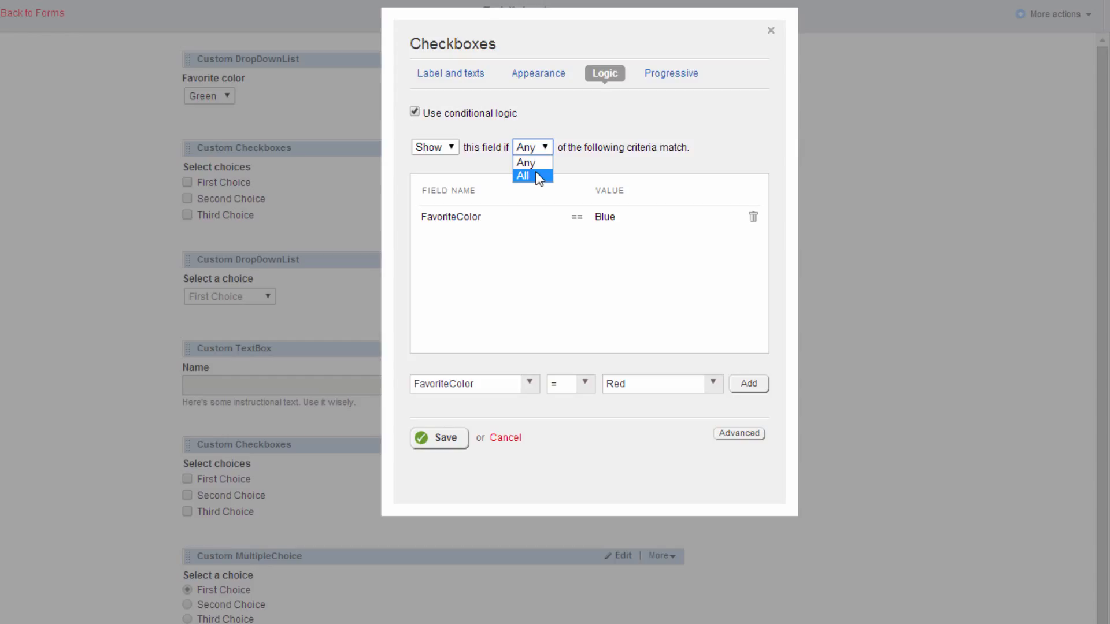
click(546, 300)
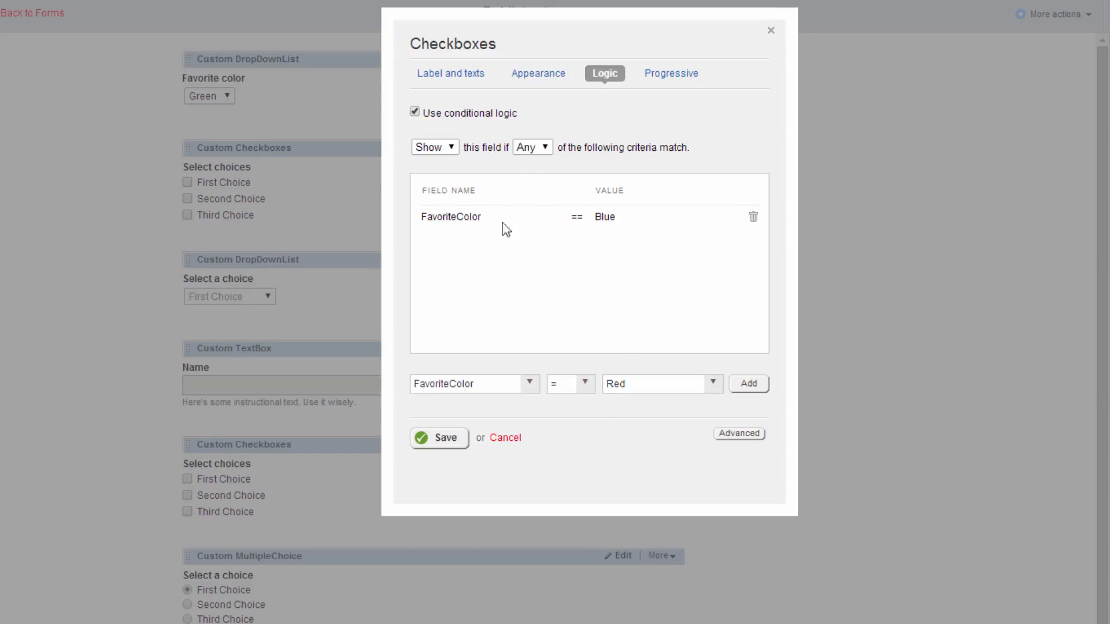
- Try replacing the field's Blue criterion with FavoriteColor = Red, and discard the changes to the checkboxes field
click(753, 220)
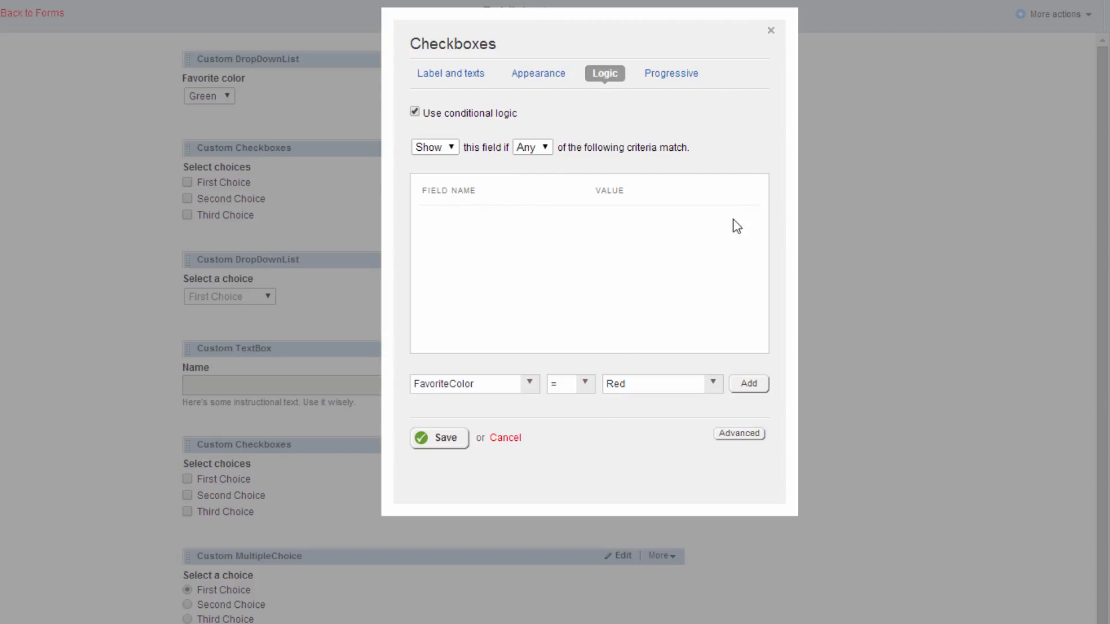
click(527, 386)
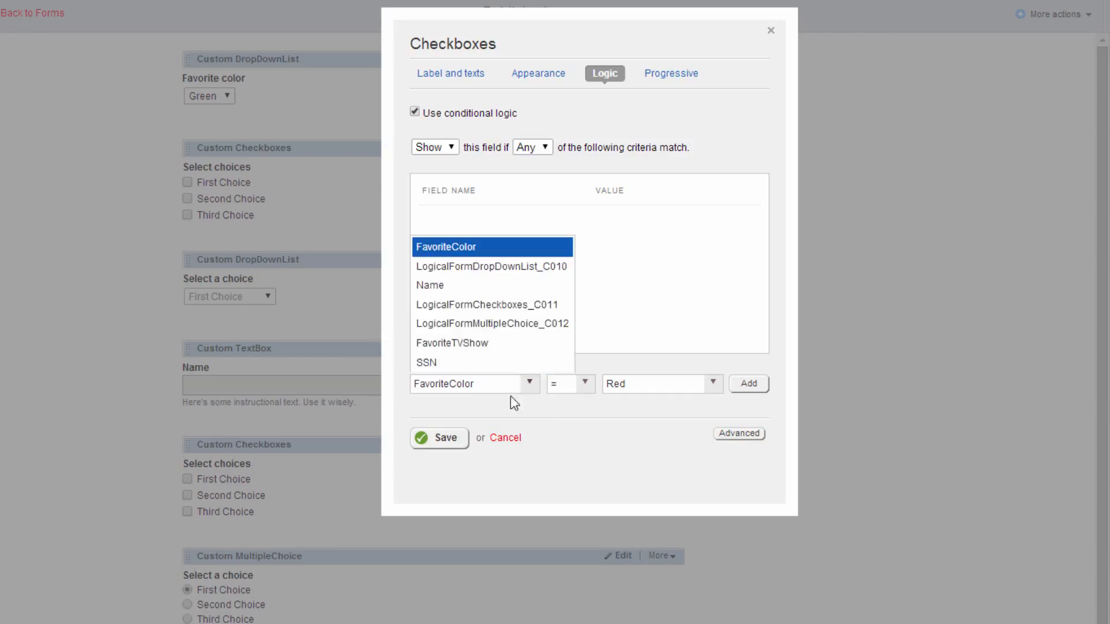
click(520, 409)
click(590, 386)
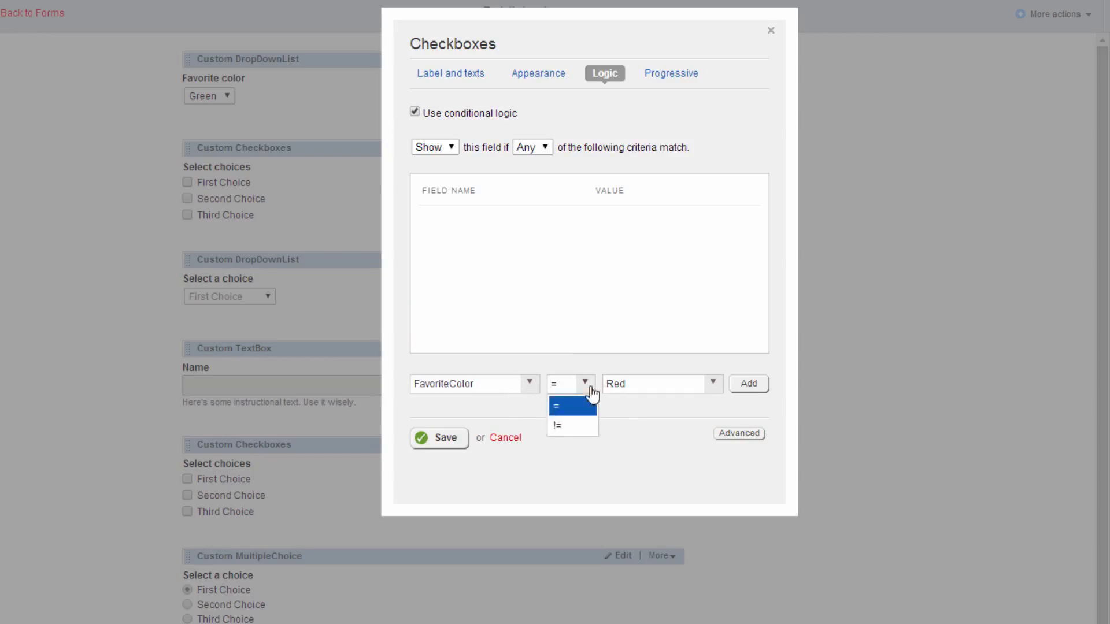
click(644, 426)
click(712, 383)
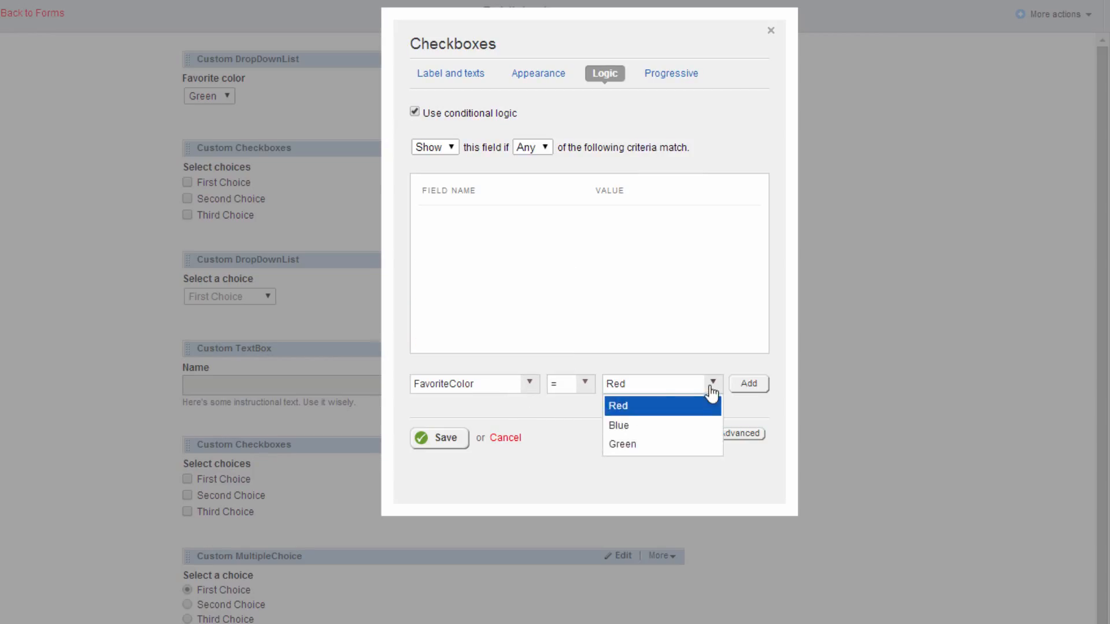
click(588, 412)
click(746, 388)
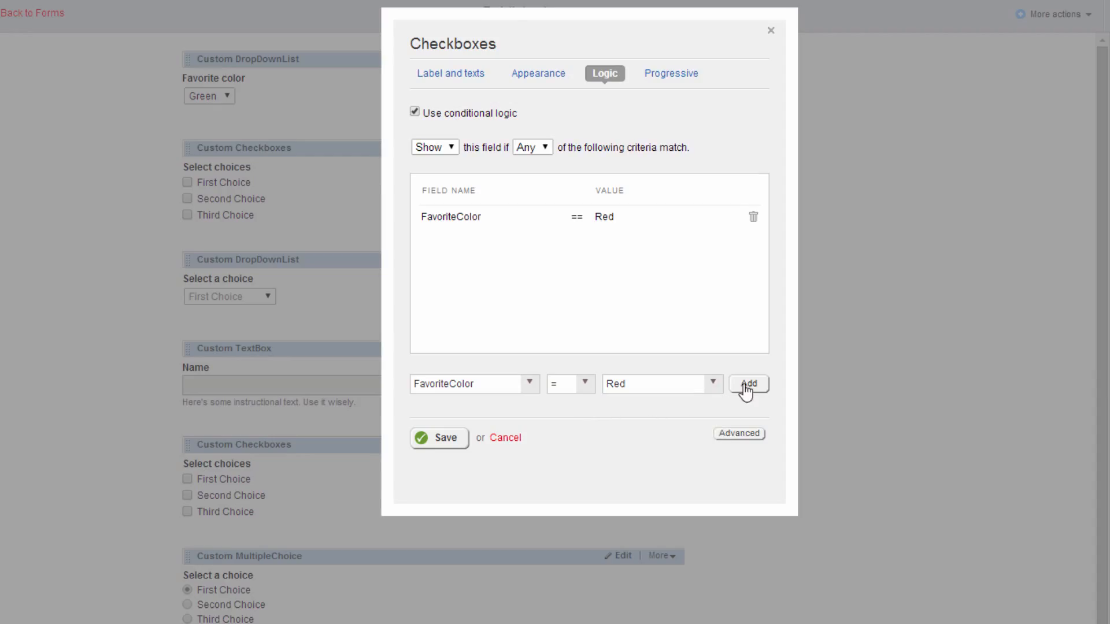
click(512, 437)
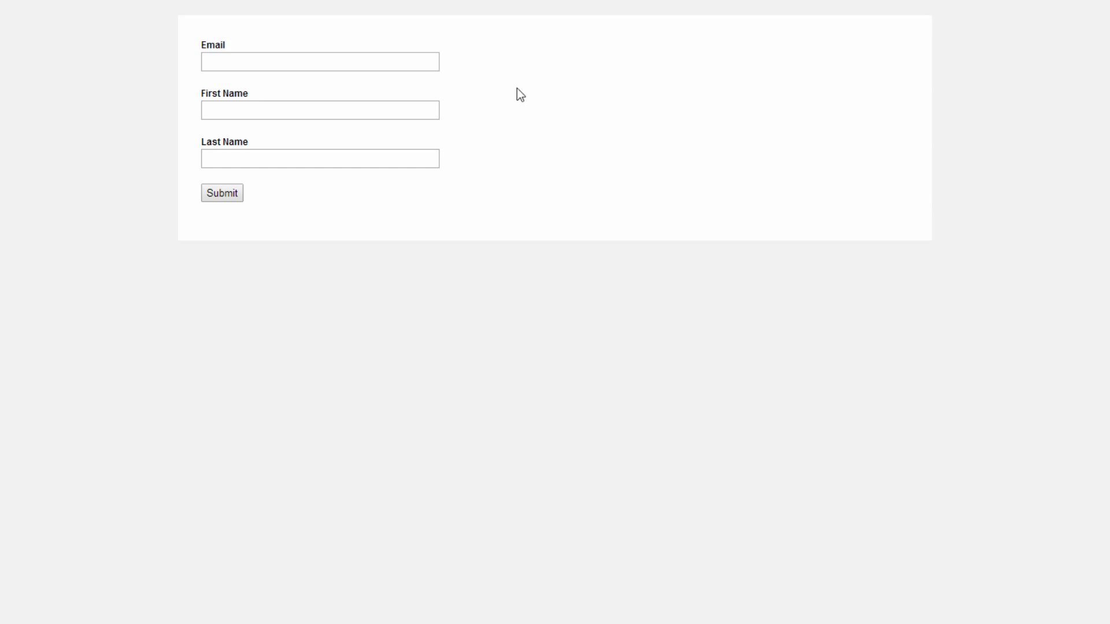
- Submit the first progressive form with an email, first name and last name, and refresh the Progressive Profiling responses
click(321, 65)
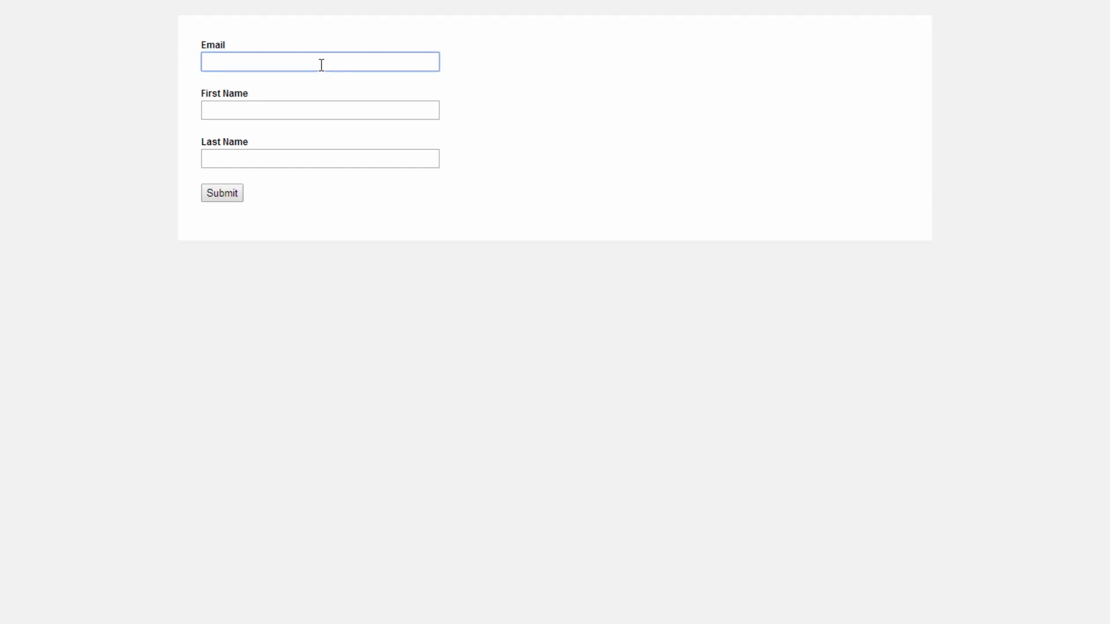
key(Tab)
key(Tab)
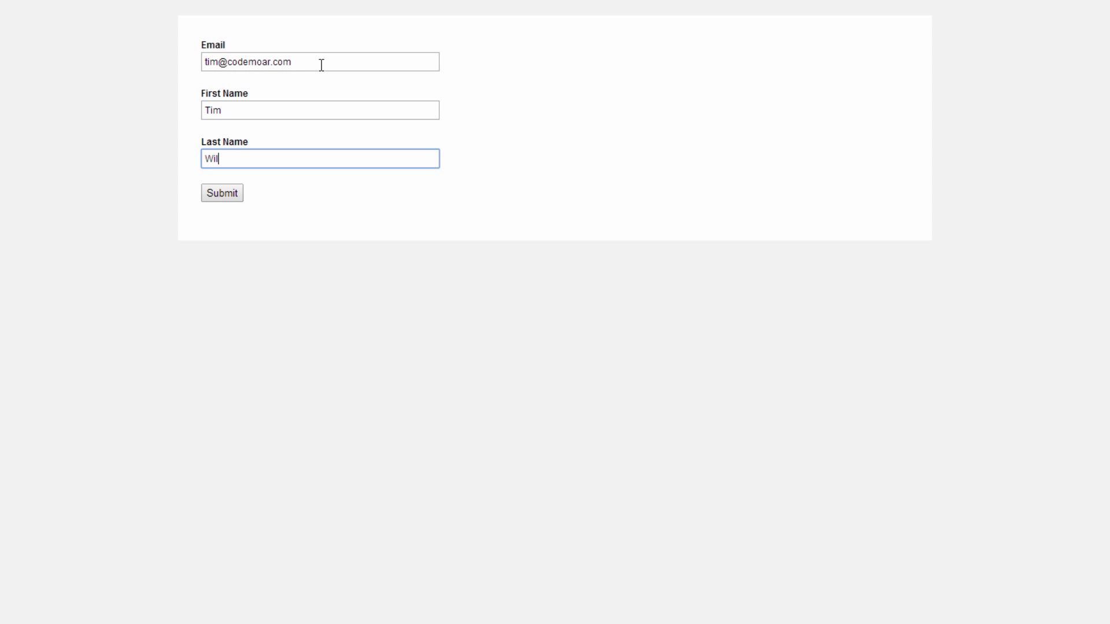
click(231, 193)
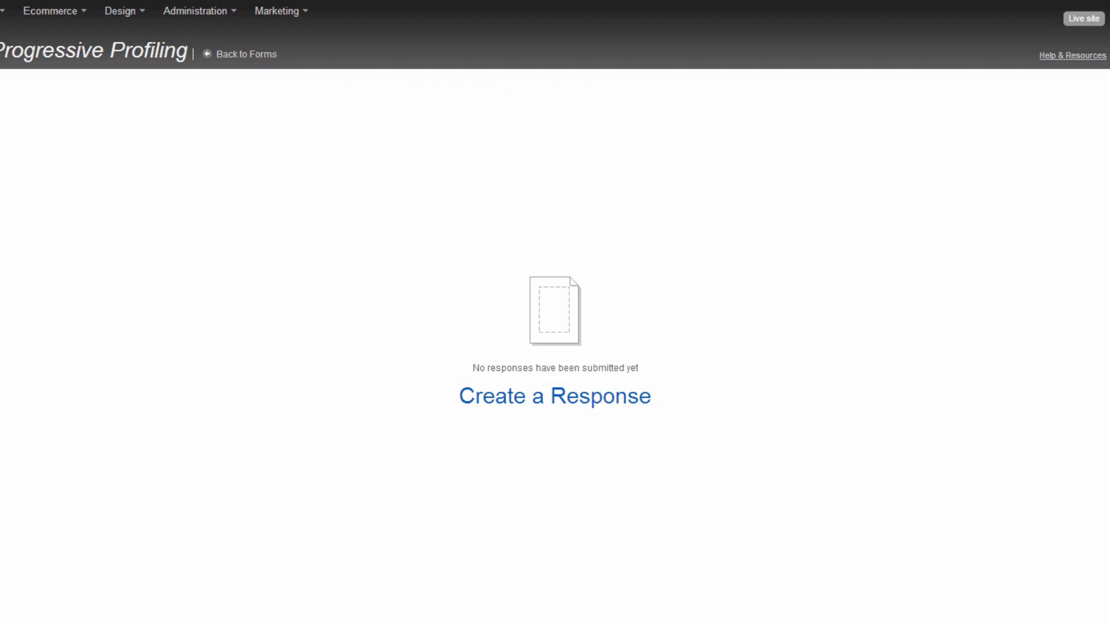
key(F5)
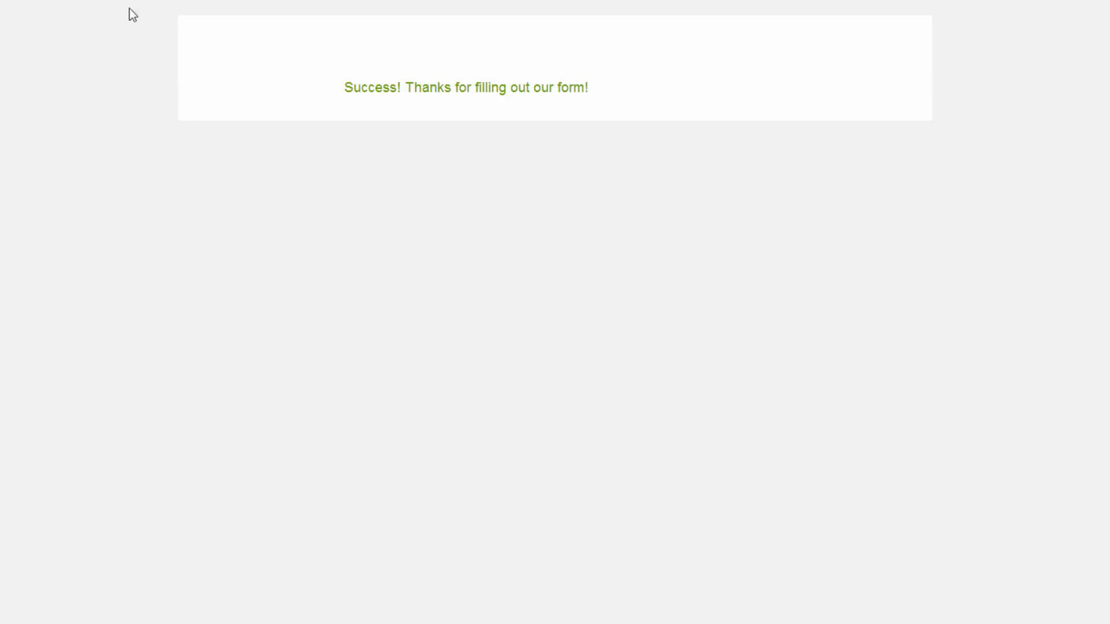
- Open the second form page by its /sec address on the live site
click(132, 3)
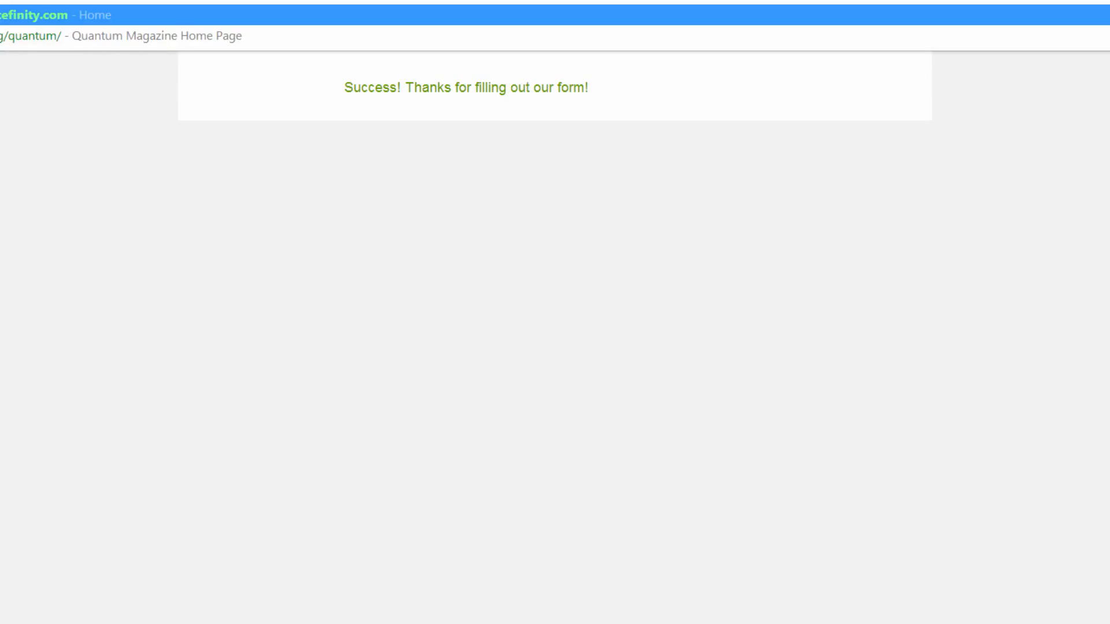
text(/sec)
key(Return)
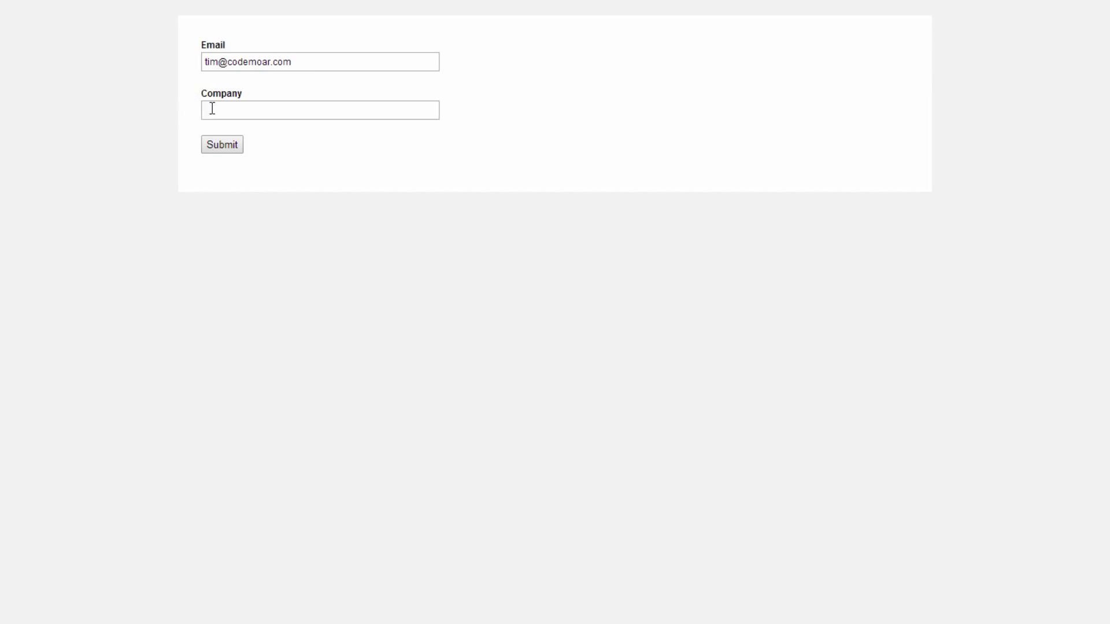
- Submit the form with ":)" as the company and refresh the Progressive Profiling responses
click(240, 110)
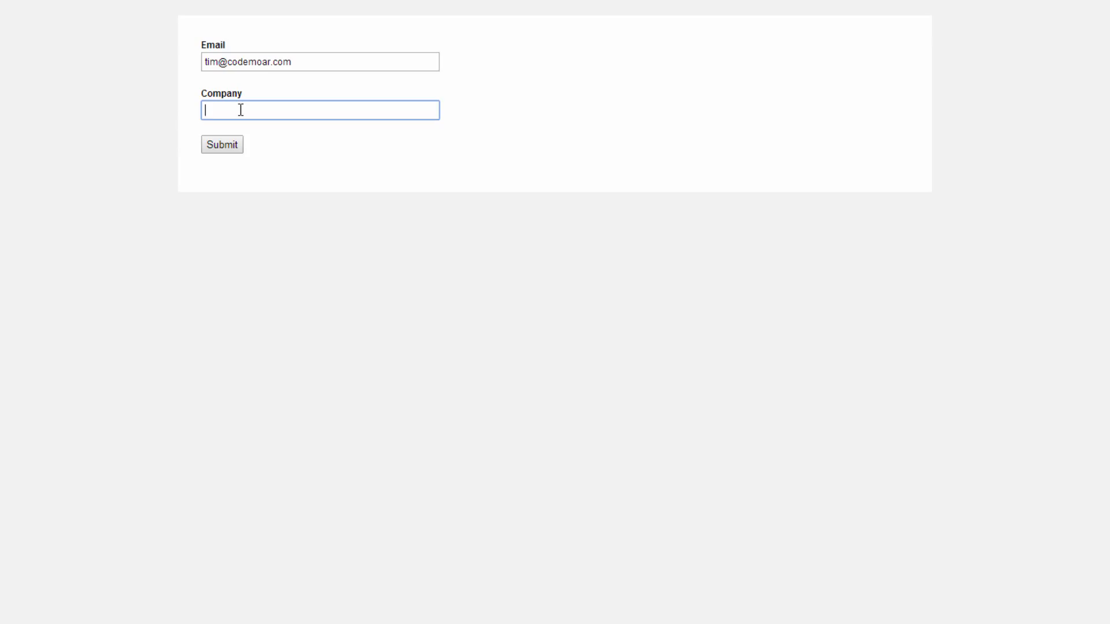
text(:))
click(219, 143)
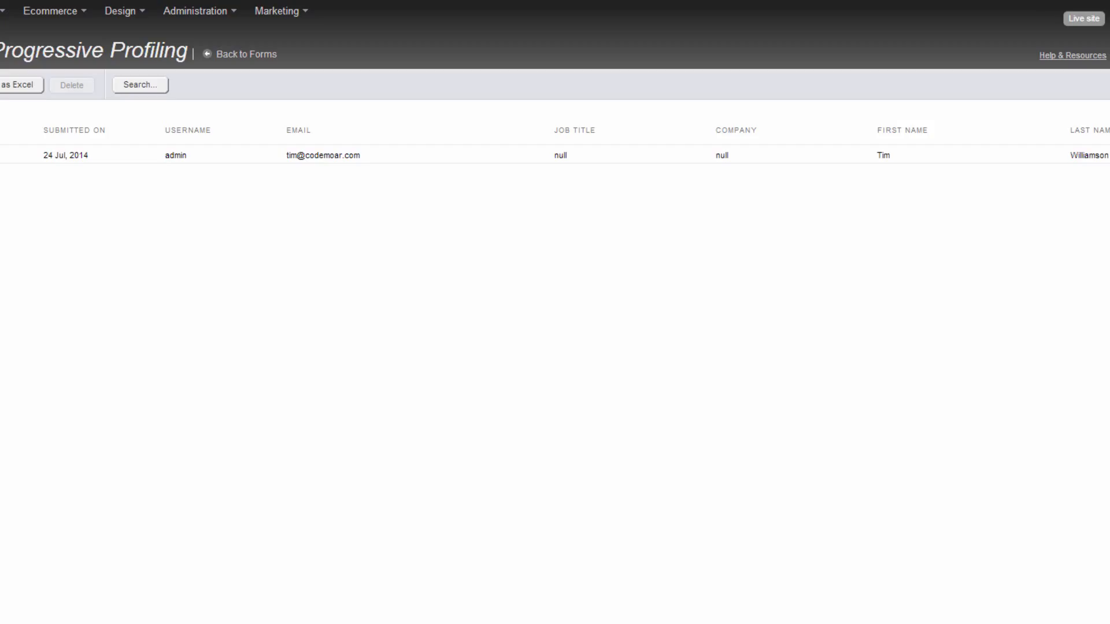
key(F5)
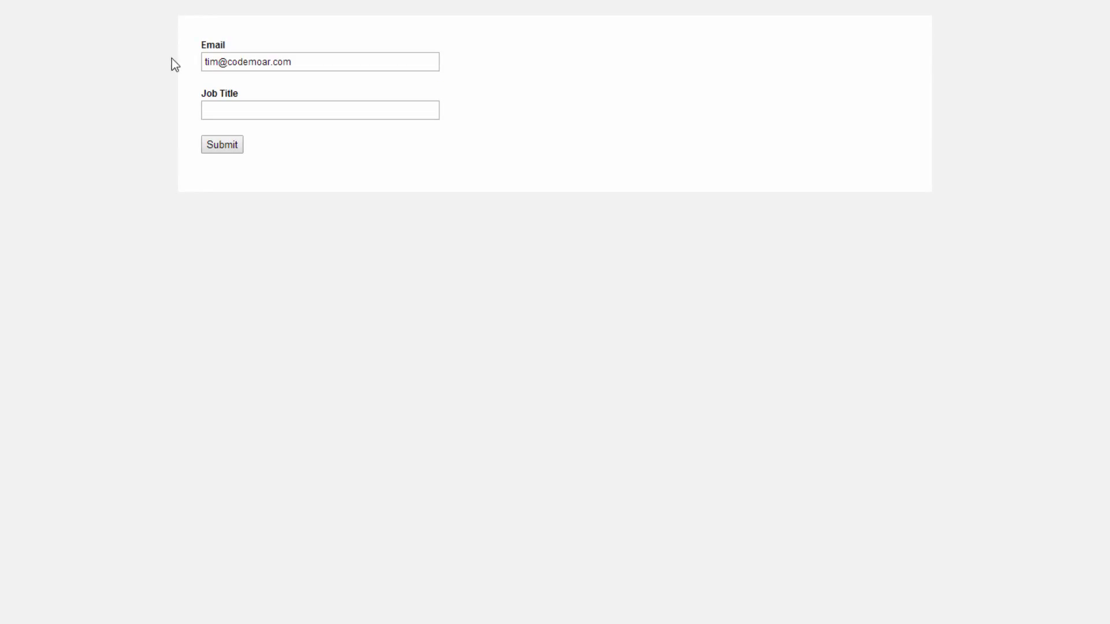
- Submit the form with Web Developer as the job title and refresh the Progressive Profiling responses
click(255, 107)
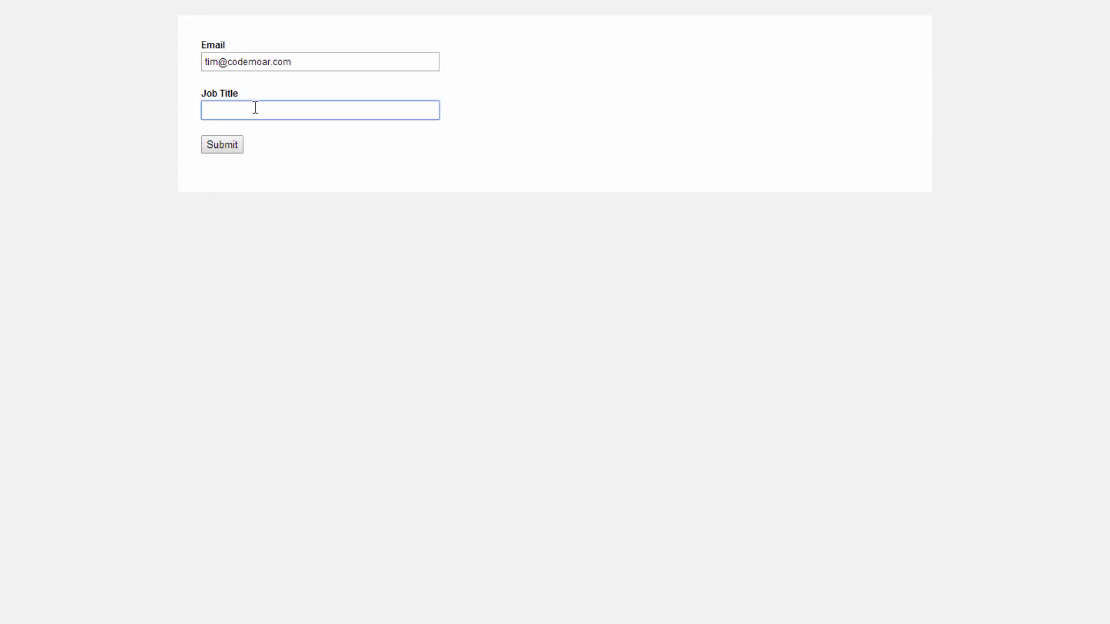
text(Web Developer)
click(230, 146)
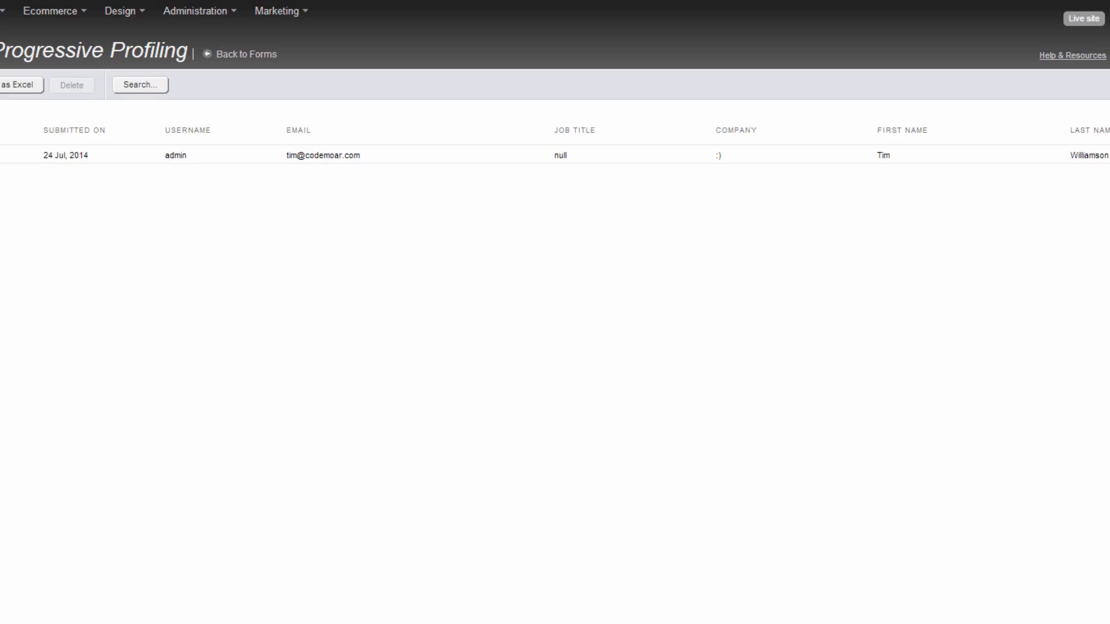
key(F5)
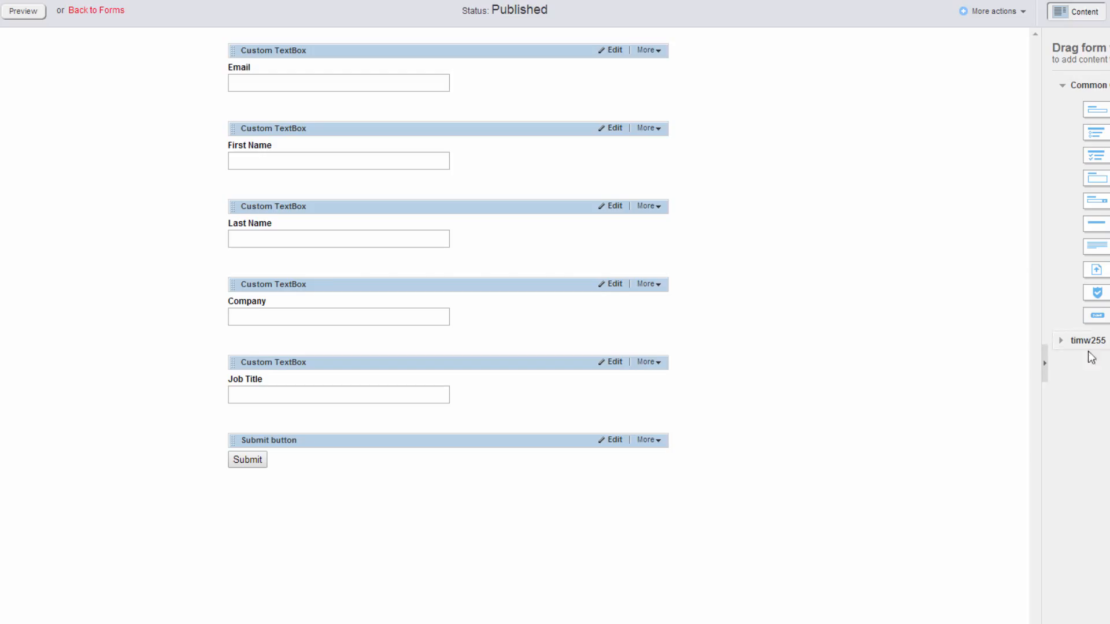
- Review the Company textbox's progressive profiling settings, including which completed fields it depends on, and close them without saving
click(615, 285)
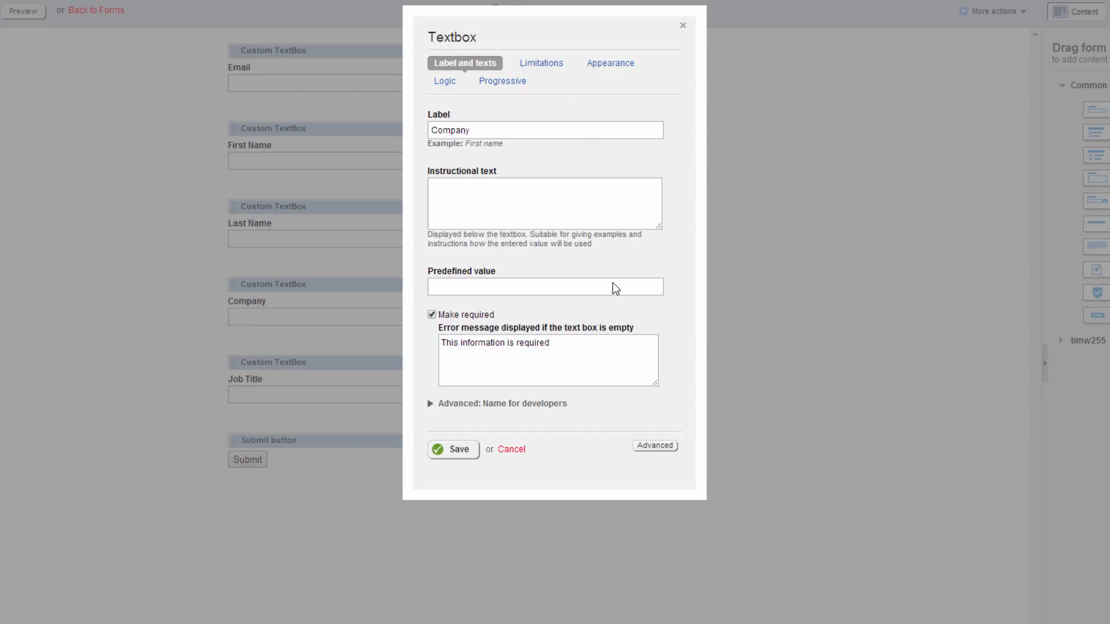
click(507, 85)
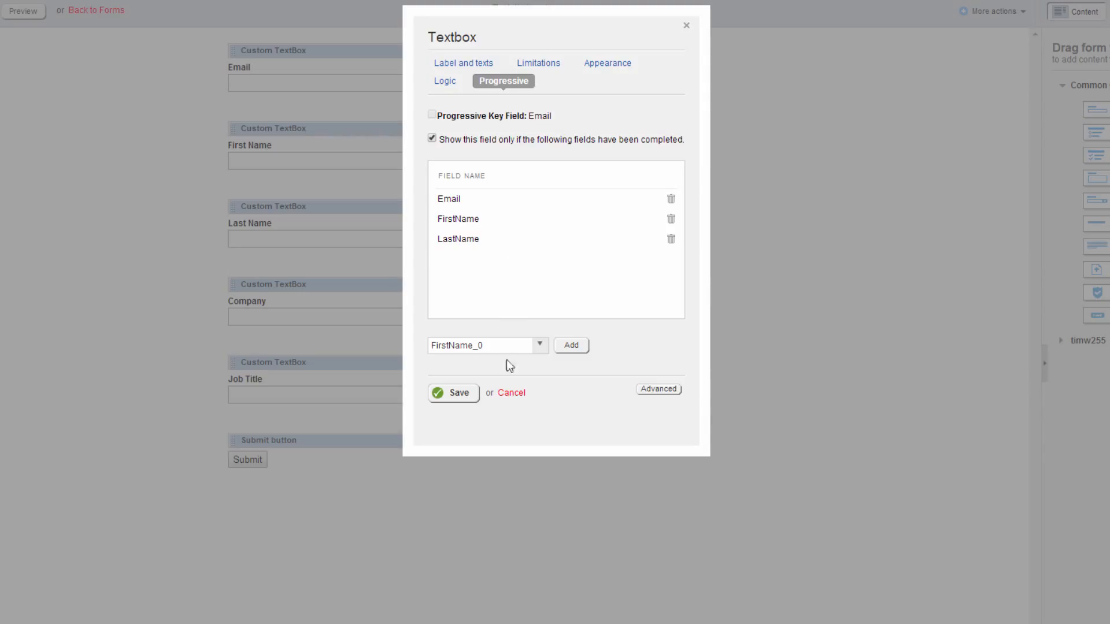
click(509, 394)
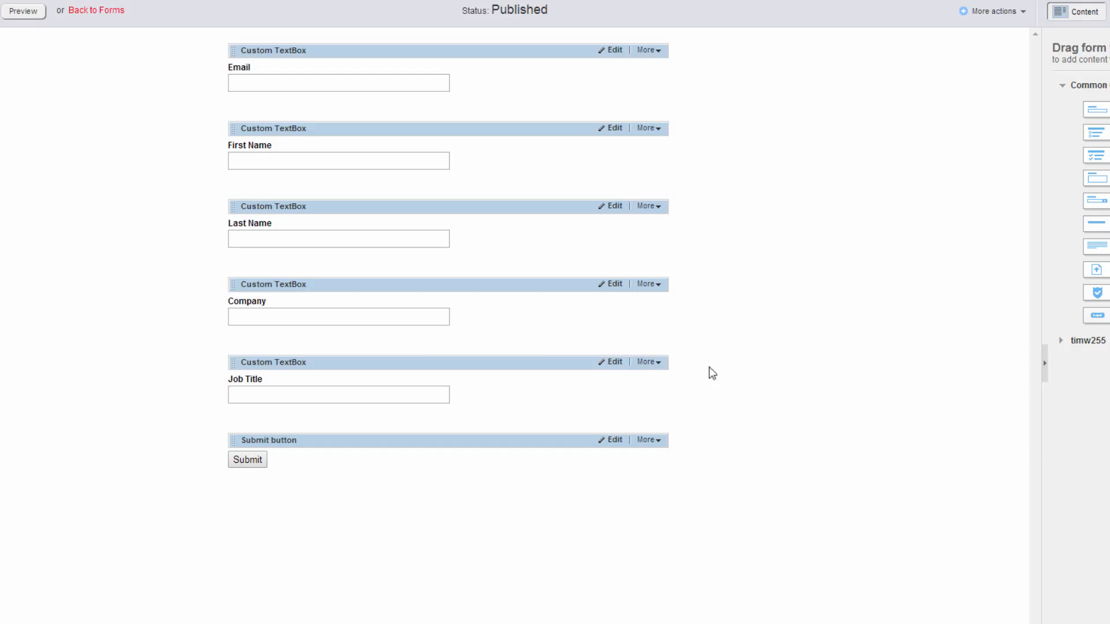
- Examine the Job Title textbox's progressive profiling settings for the fields that must be completed before it is shown
click(614, 364)
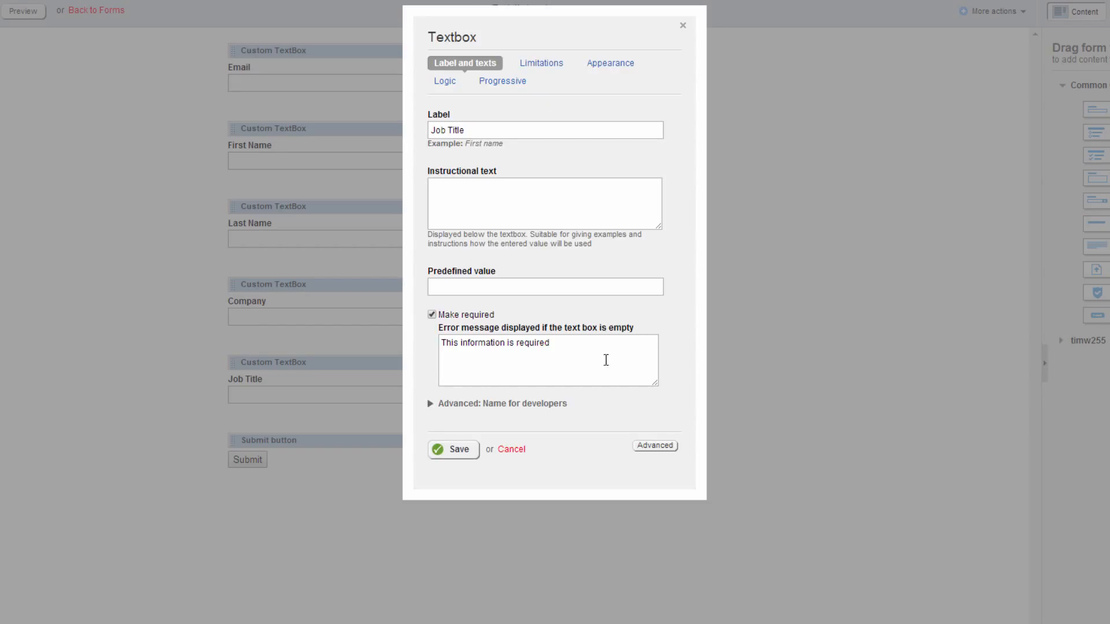
click(512, 86)
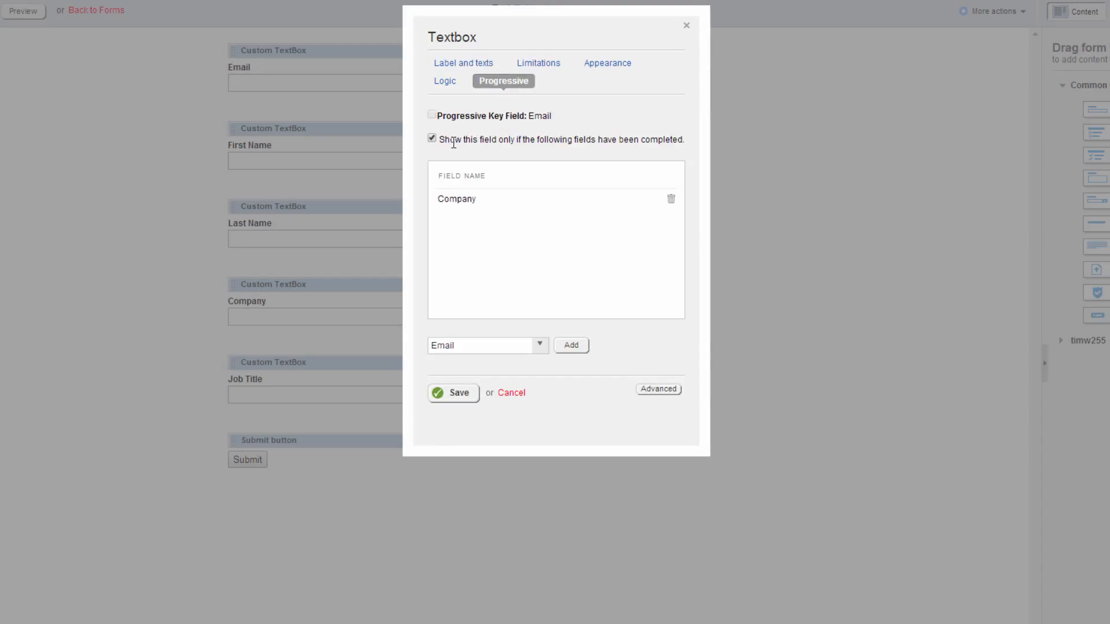
drag(454, 143, 551, 145)
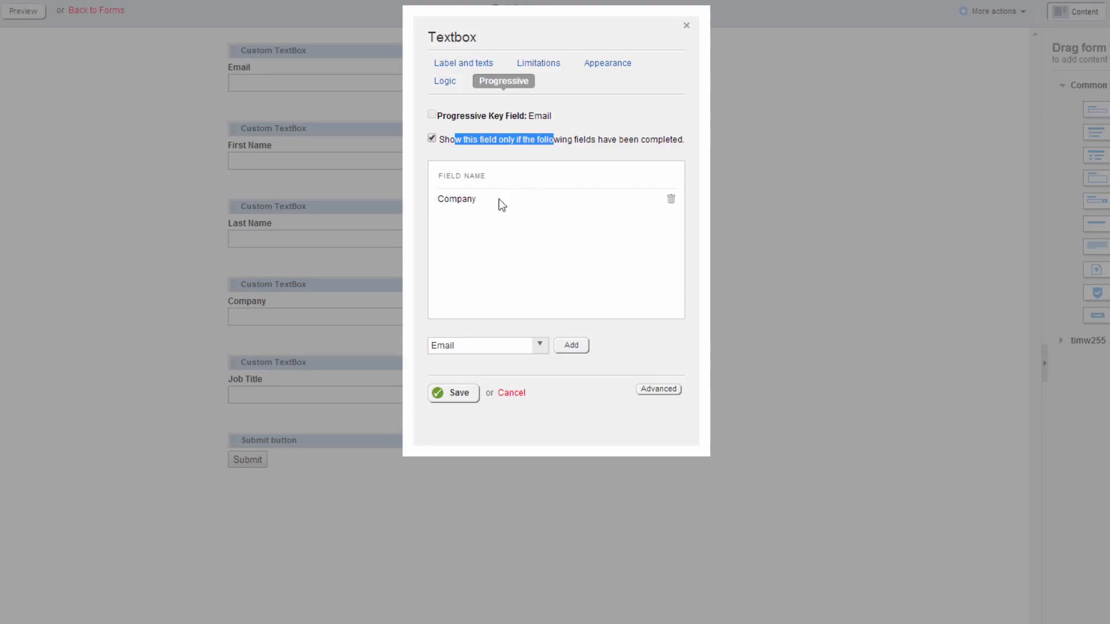